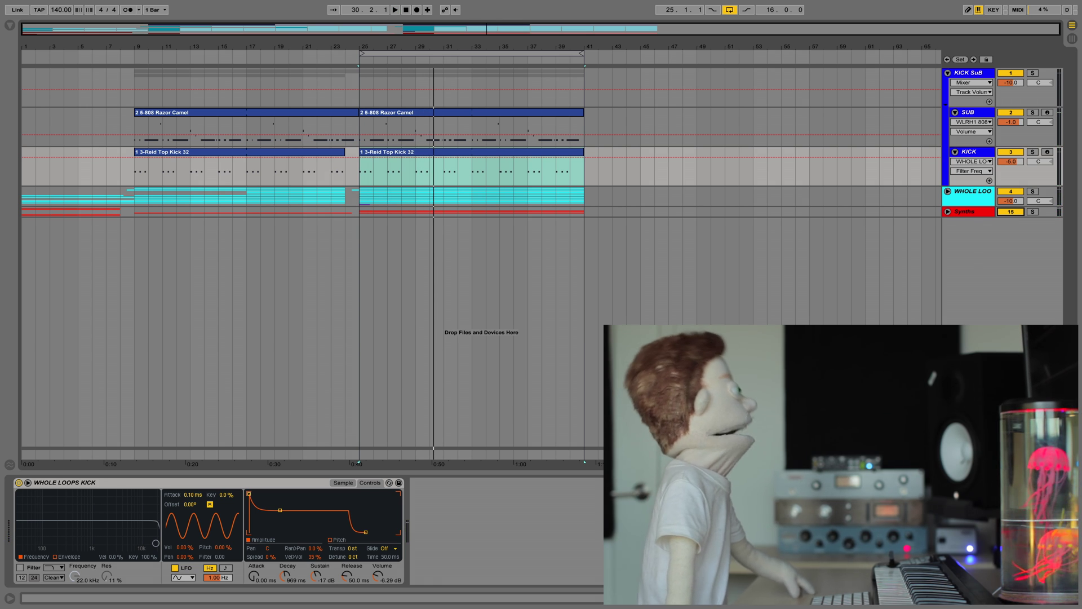
# Solo the SUB and KICK tracks in turn and play each from bar 25 to compare their sounds
pyautogui.click(967, 112)
pyautogui.click(1033, 112)
pyautogui.press('space')
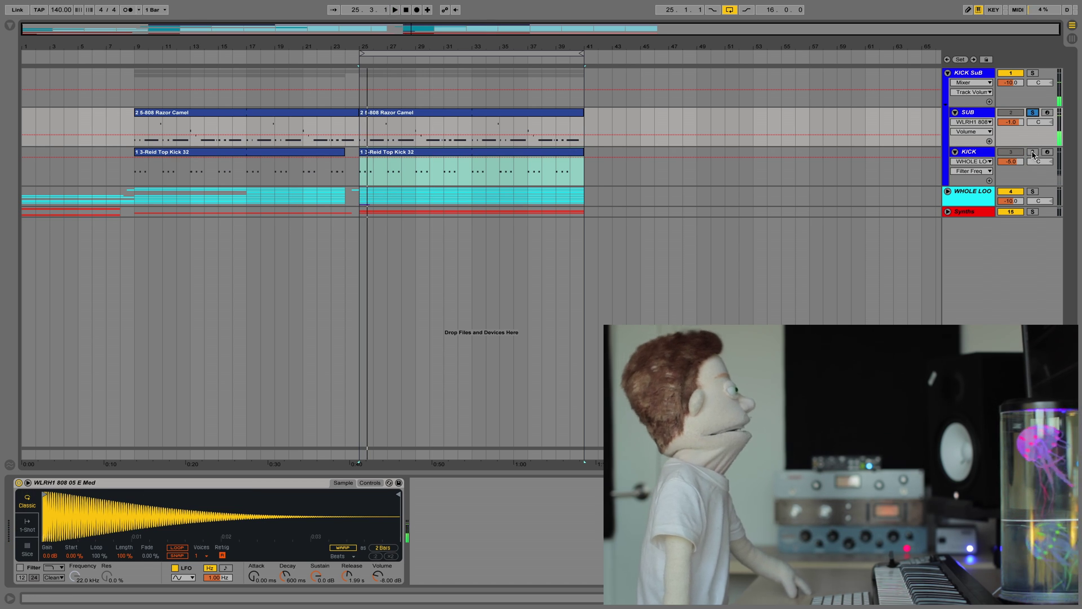
pyautogui.click(1033, 153)
pyautogui.press('space')
pyautogui.click(1032, 153)
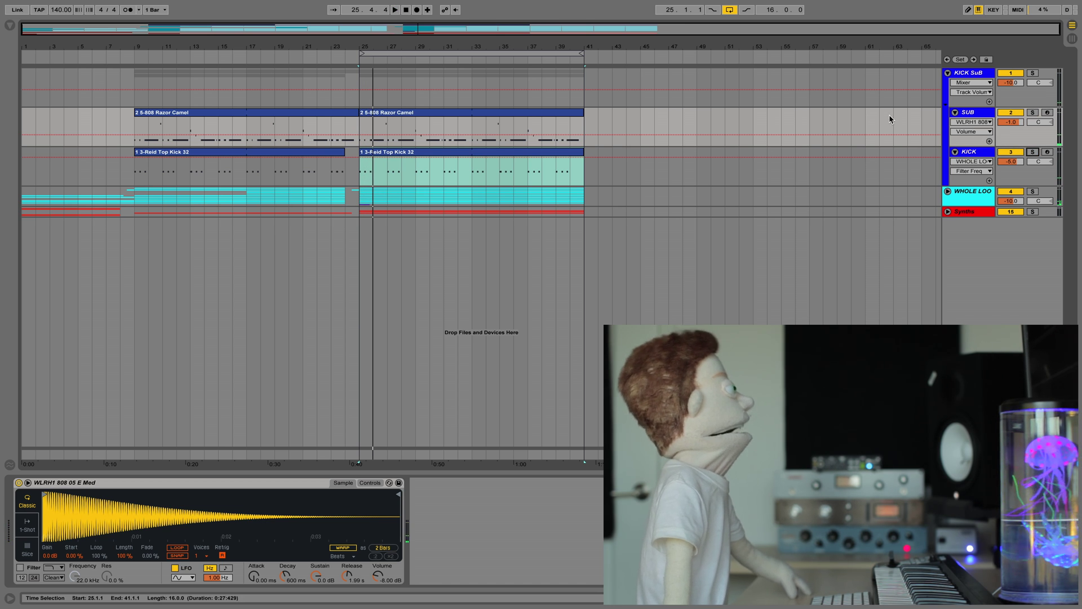
# Deactivate the WHOLE LOOPS group and the Synths group
pyautogui.click(946, 194)
pyautogui.click(947, 197)
pyautogui.click(1003, 192)
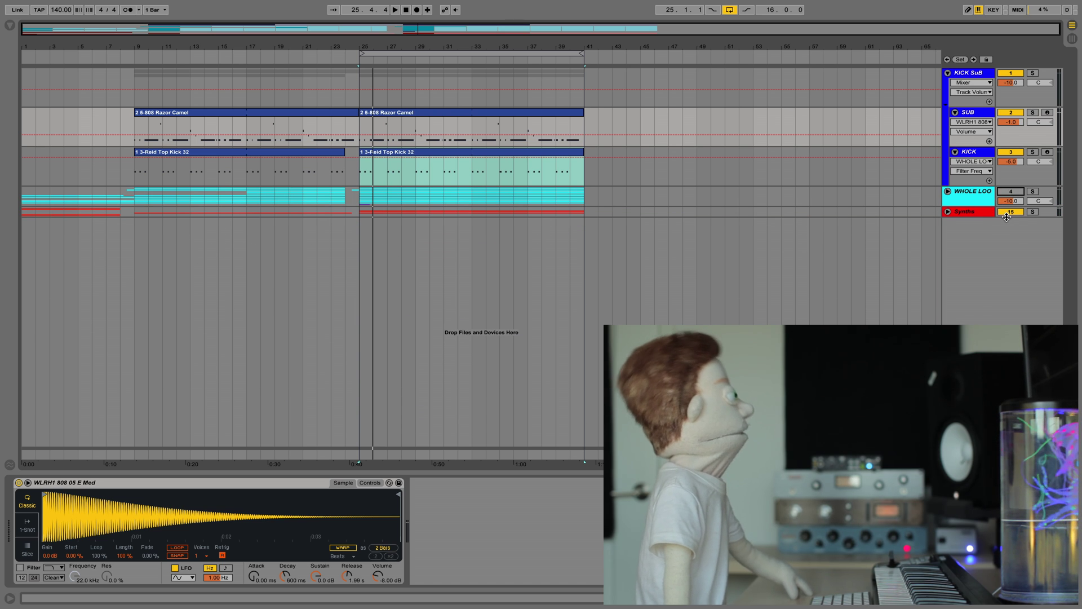
pyautogui.doubleClick(1004, 213)
pyautogui.click(1005, 213)
pyautogui.click(948, 213)
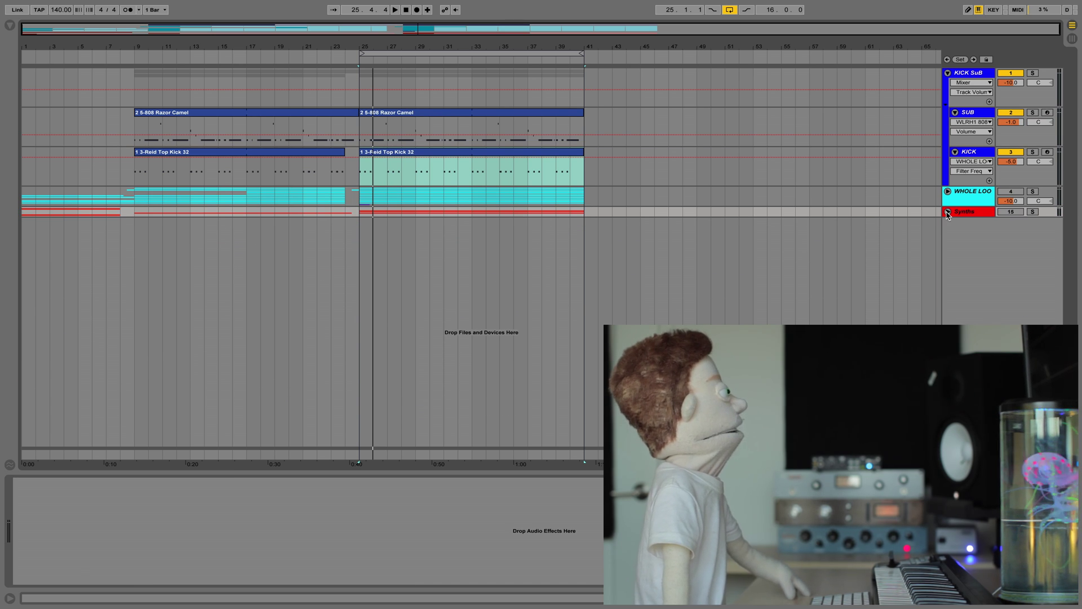
# Play the KICK and SUB tracks together from bar 25, with the second kick clip selected
pyautogui.click(369, 154)
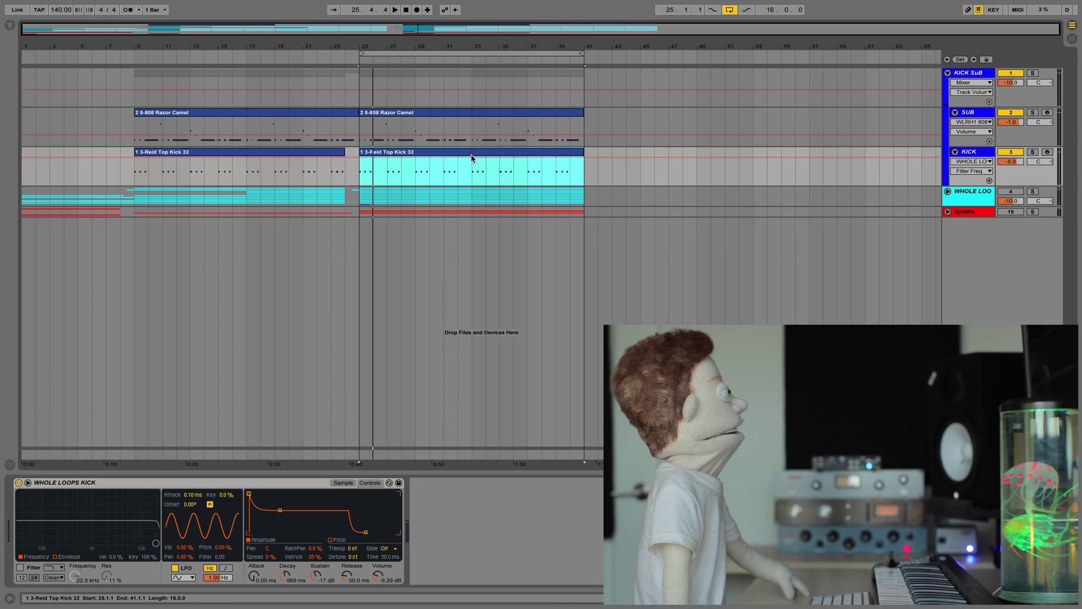
pyautogui.press('space')
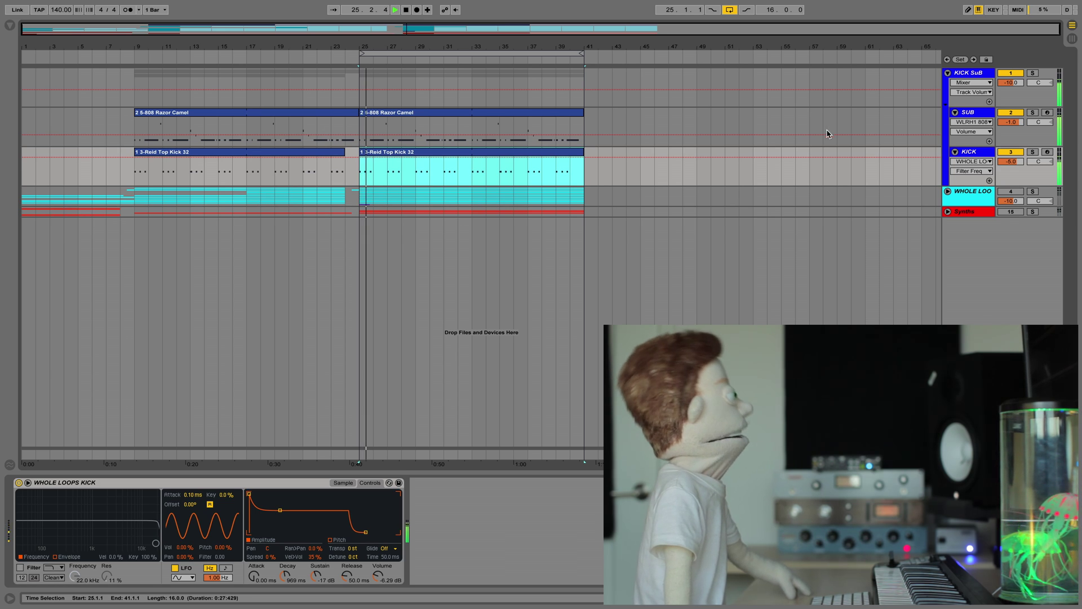
pyautogui.press('space')
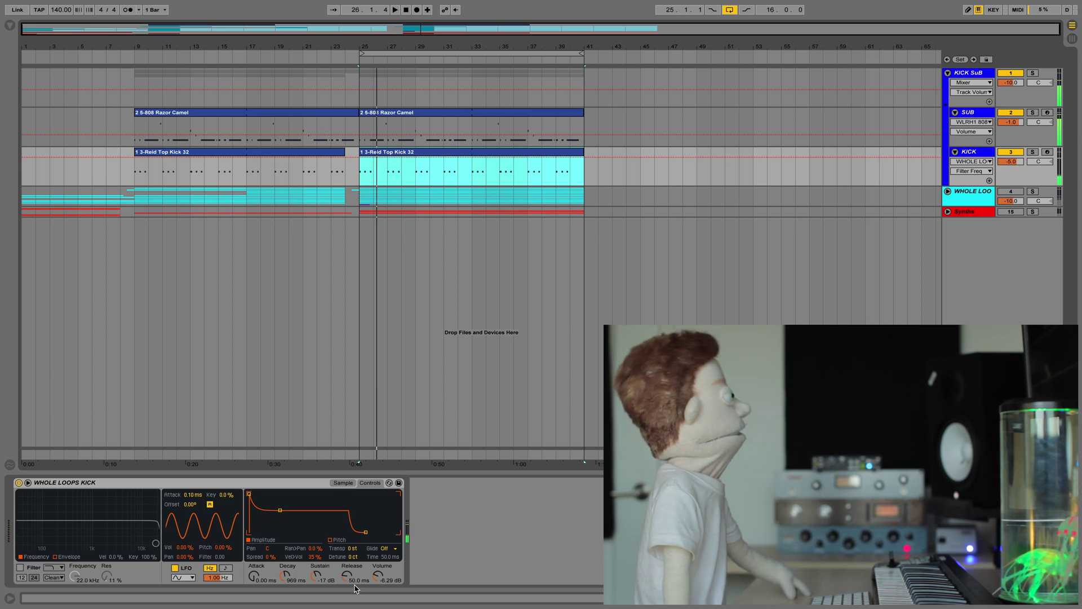
# Transpose the kick sampler to -1 st, auditioning different pitches against the sub
pyautogui.click(352, 549)
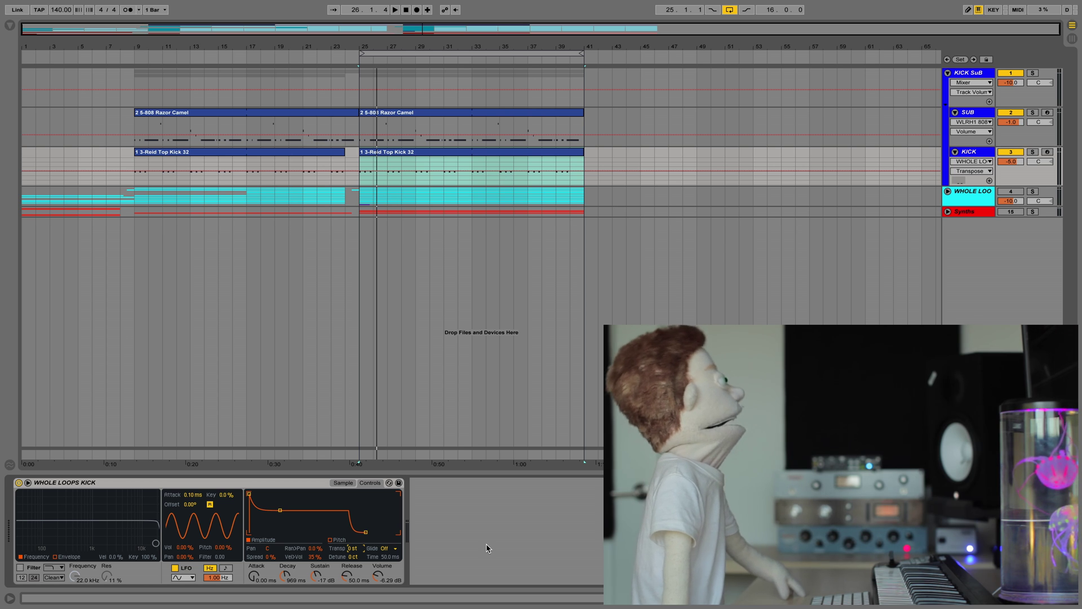
pyautogui.press('Down')
pyautogui.press('Up')
pyautogui.press('Down')
pyautogui.press('space')
pyautogui.press('Down')
pyautogui.press('space')
pyautogui.press('space')
pyautogui.press('Down')
pyautogui.press('space')
pyautogui.press('Up')
pyautogui.press('space')
pyautogui.press('space')
pyautogui.press('Up')
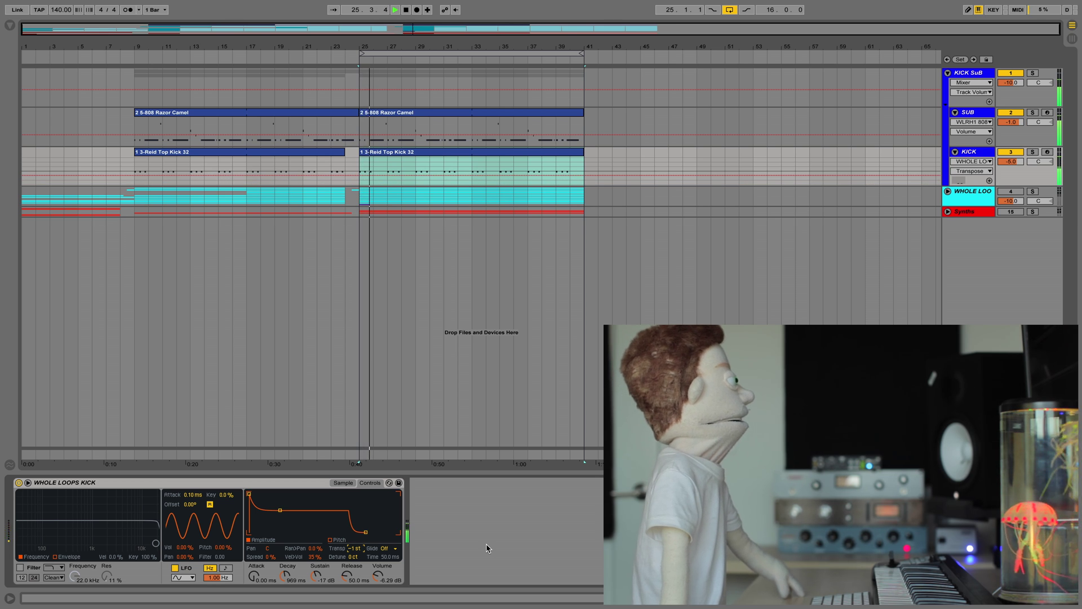
pyautogui.press('space')
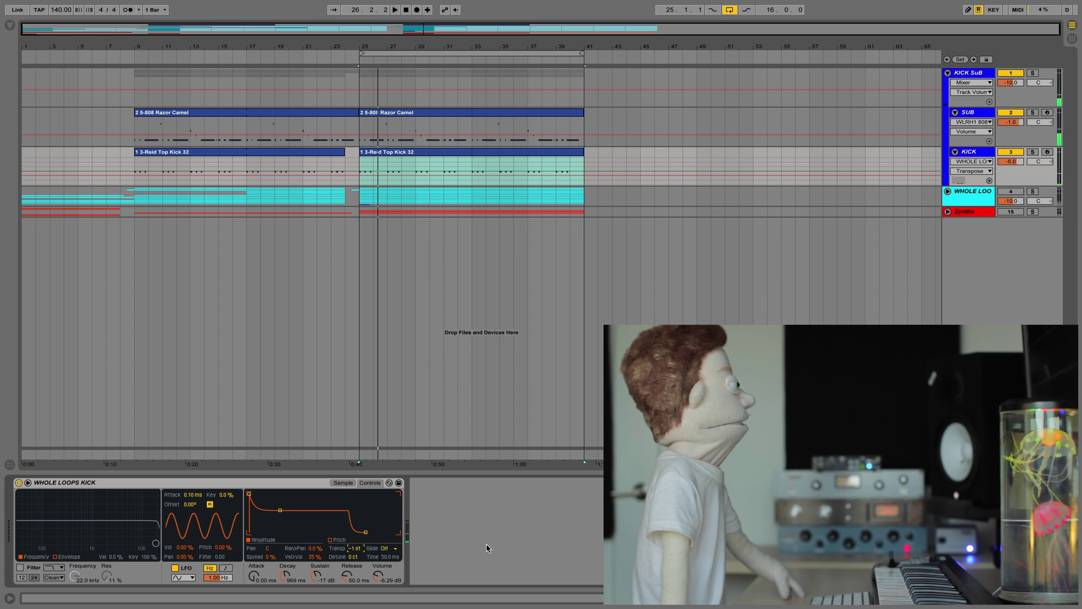
# Turn on the kick sampler's filter as a high-pass with the Clean circuit and a 30 Hz cutoff
pyautogui.click(20, 567)
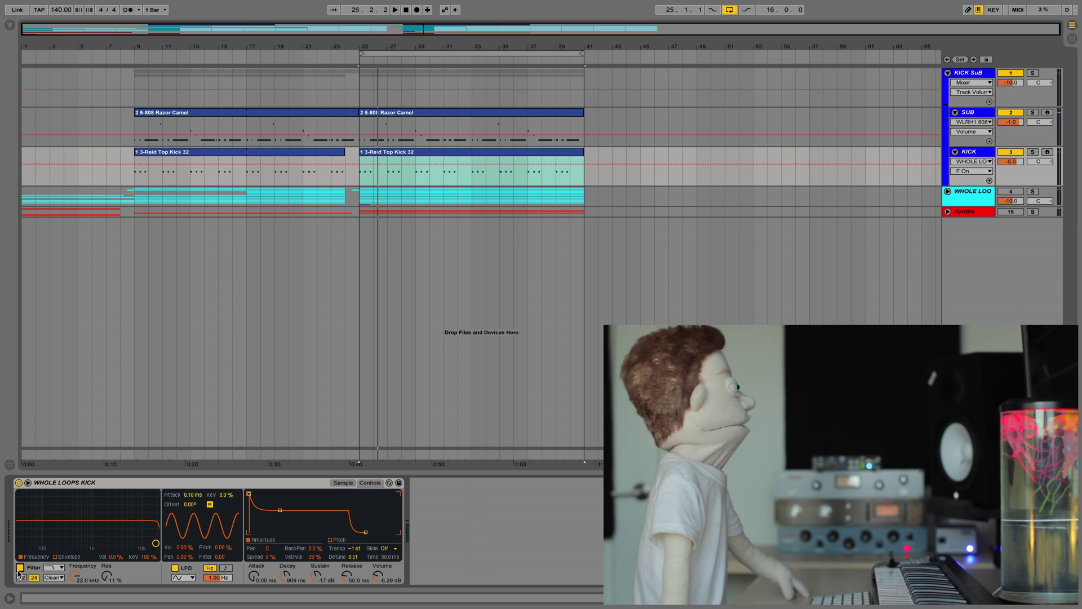
pyautogui.click(54, 567)
pyautogui.click(55, 535)
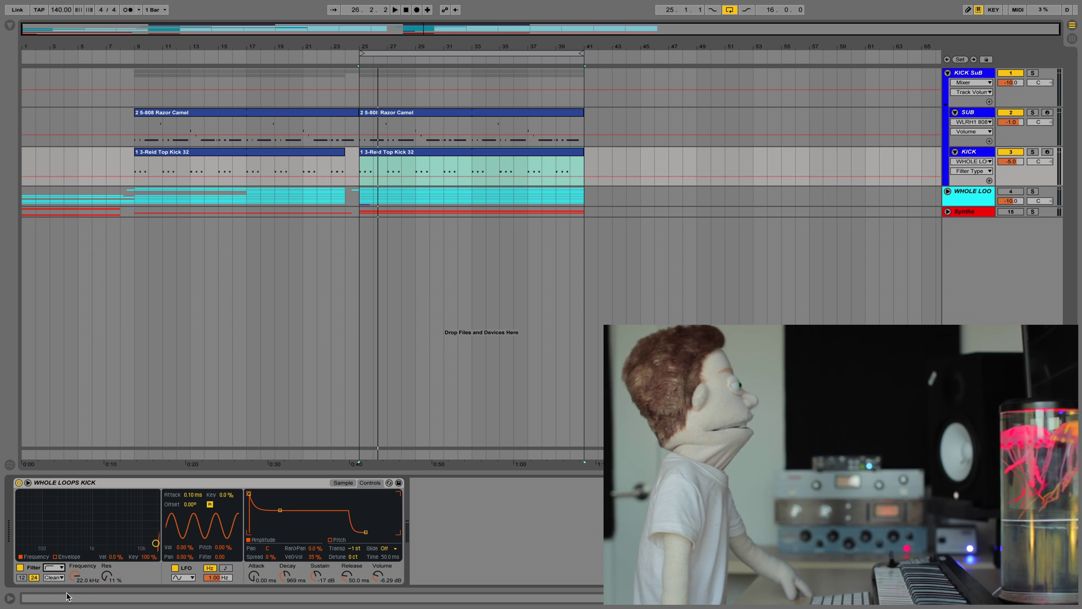
pyautogui.click(58, 579)
pyautogui.click(96, 569)
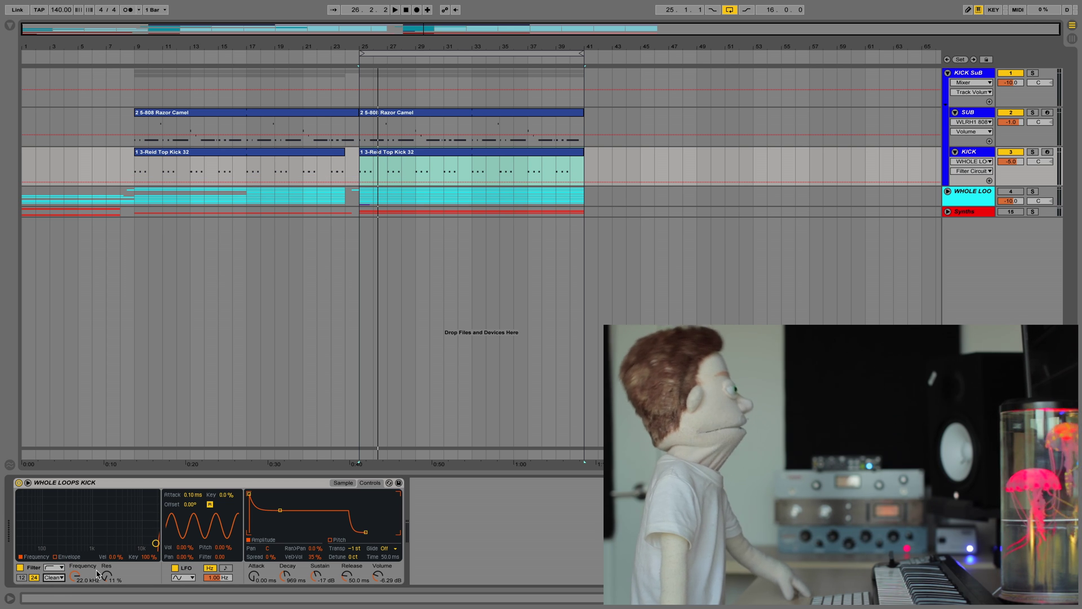
pyautogui.moveTo(80, 580)
pyautogui.mouseDown()
pyautogui.moveTo(75, 554)
pyautogui.moveTo(75, 576)
pyautogui.mouseUp()
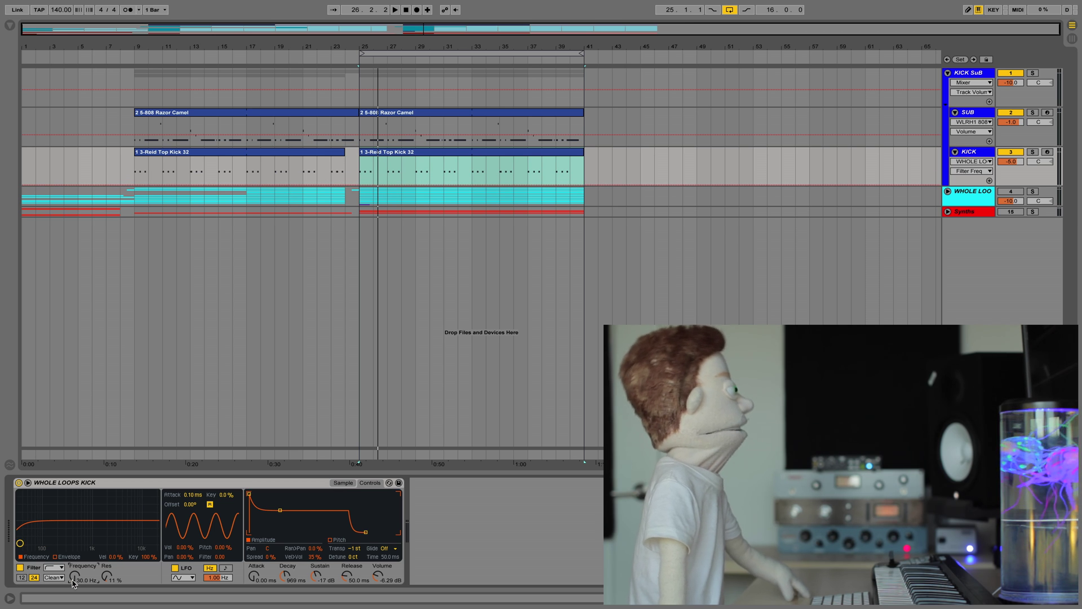
# Raise the kick's high-pass cutoff to about 69.3 Hz while listening to it with the sub
pyautogui.press('space')
pyautogui.moveTo(72, 579); pyautogui.dragTo(72, 568)
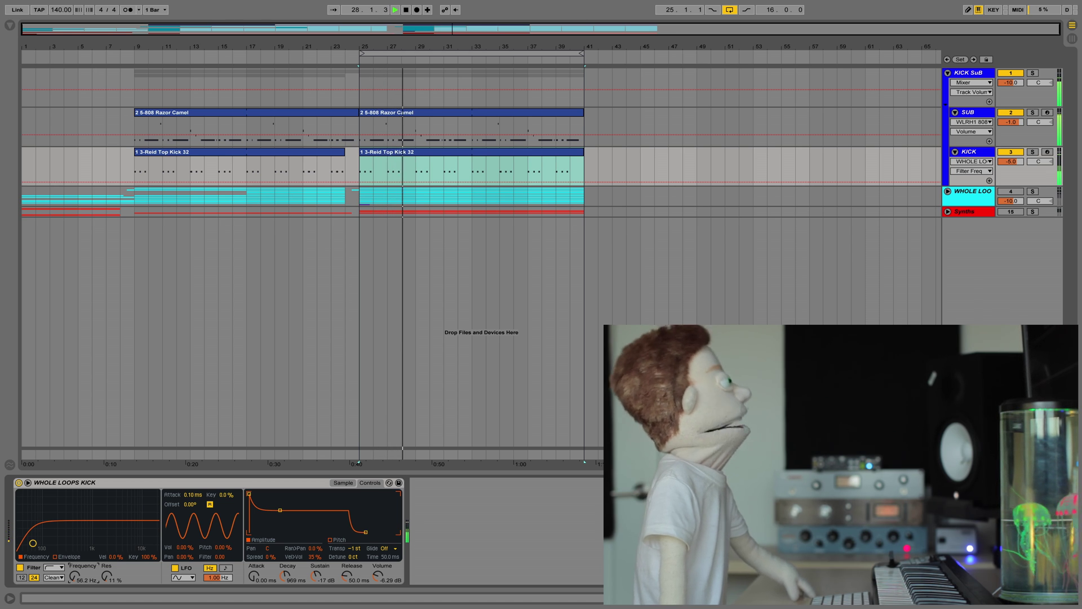
pyautogui.moveTo(72, 569); pyautogui.dragTo(73, 566)
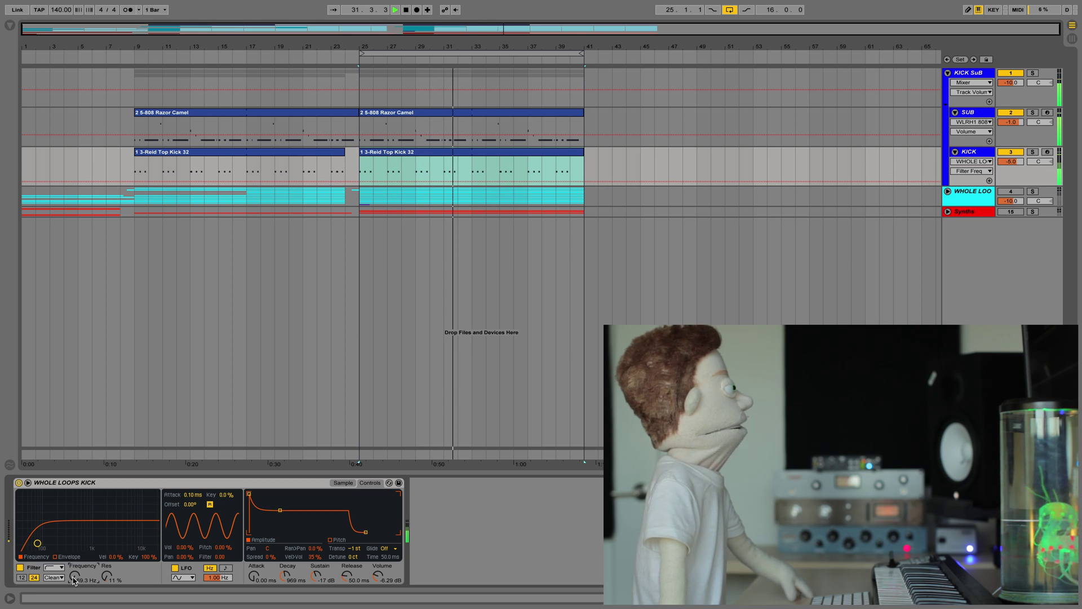
pyautogui.press('space')
# Select the SUB clip at bar 25 and set its sampler's attack to 1 ms
pyautogui.moveTo(101, 607)
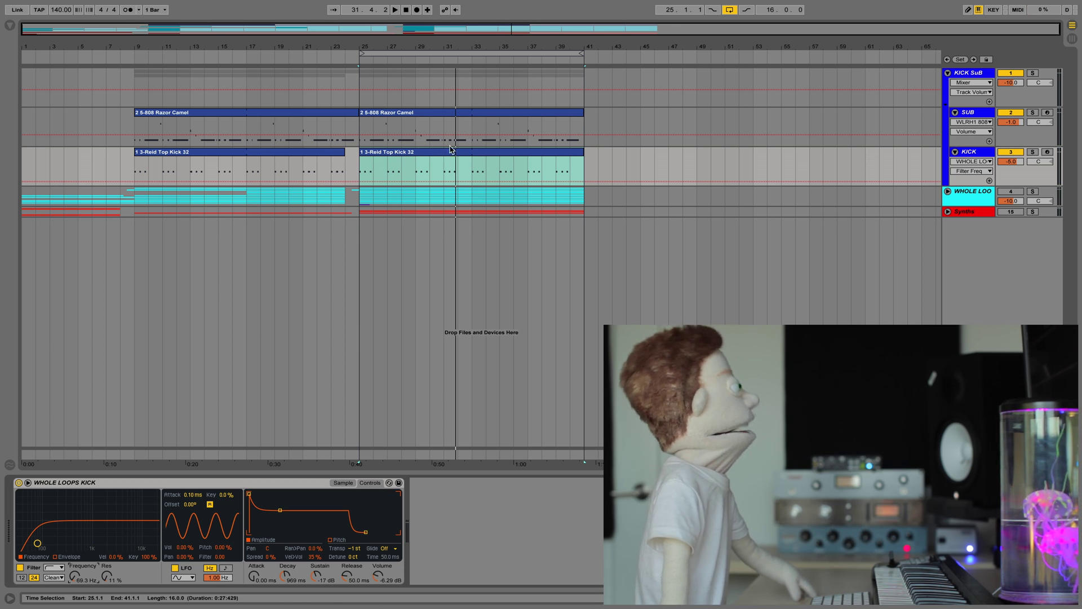
pyautogui.click(450, 103)
pyautogui.click(448, 111)
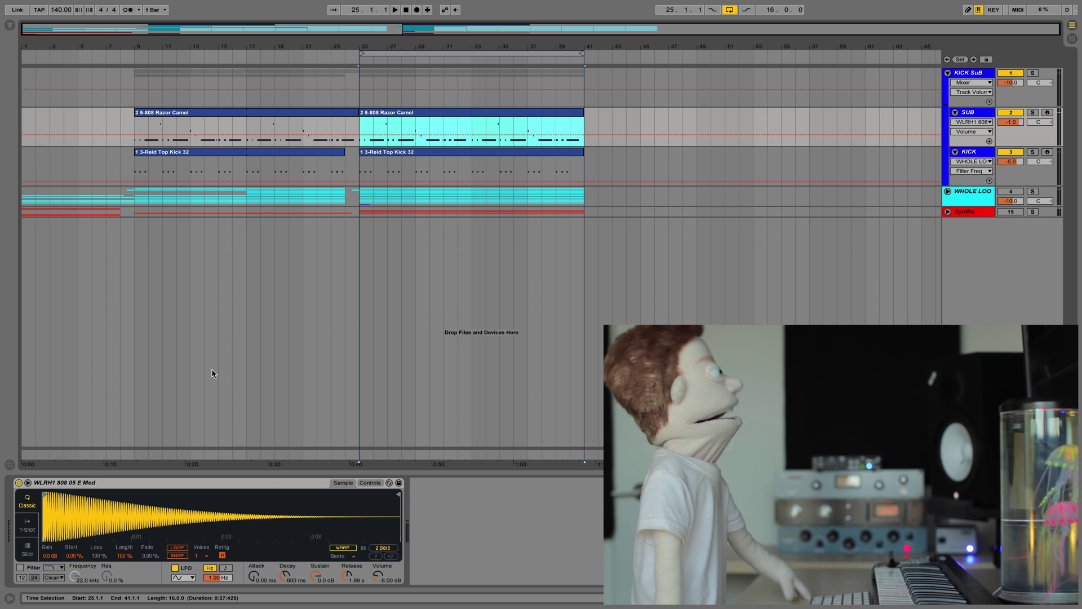
pyautogui.moveTo(253, 573); pyautogui.dragTo(254, 571)
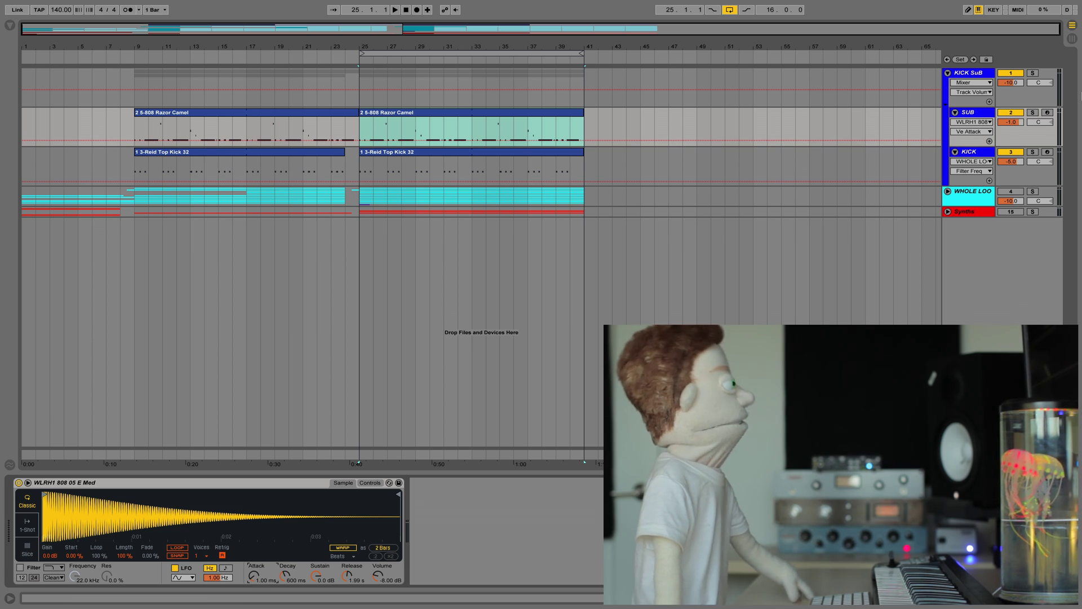
# Show the track delays and raise the SUB track's delay to 4 ms, checking it in playback
pyautogui.click(1078, 456)
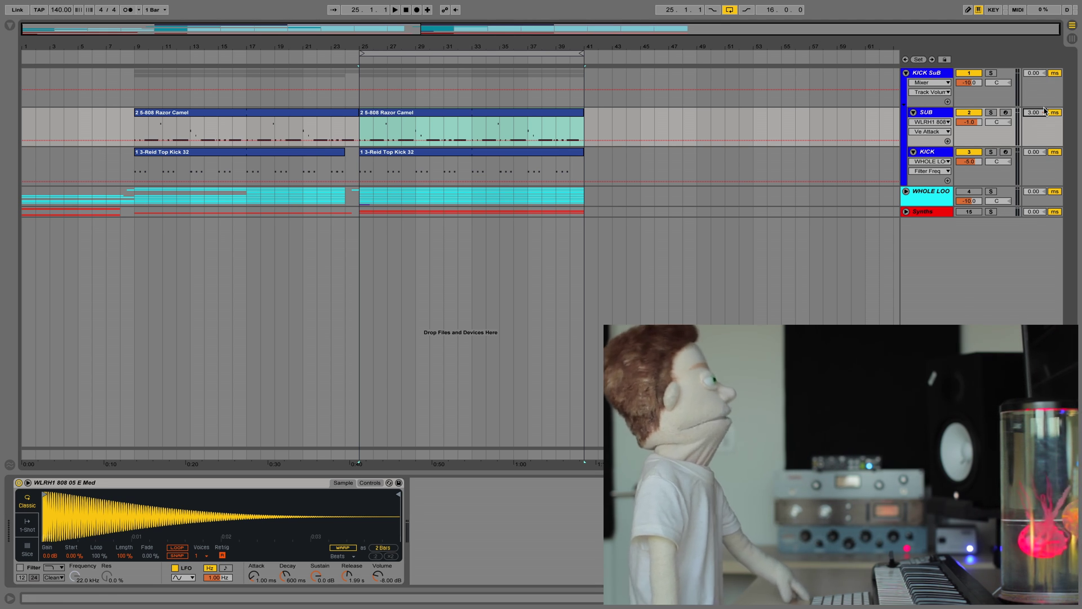
pyautogui.press('space')
pyautogui.press('Up')
pyautogui.press('Up')
pyautogui.press('Up')
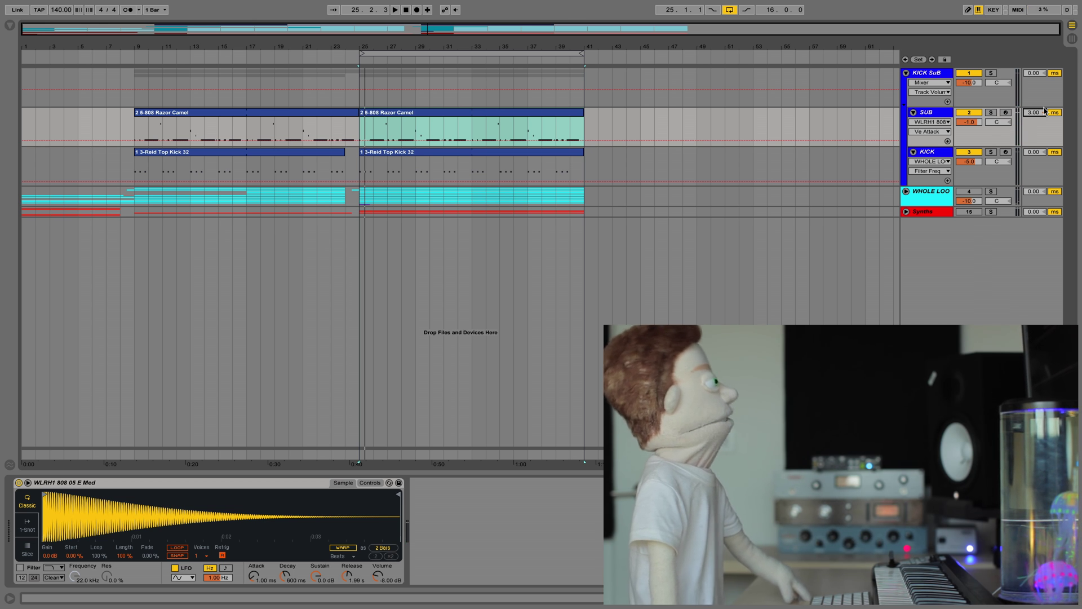
pyautogui.press('Up')
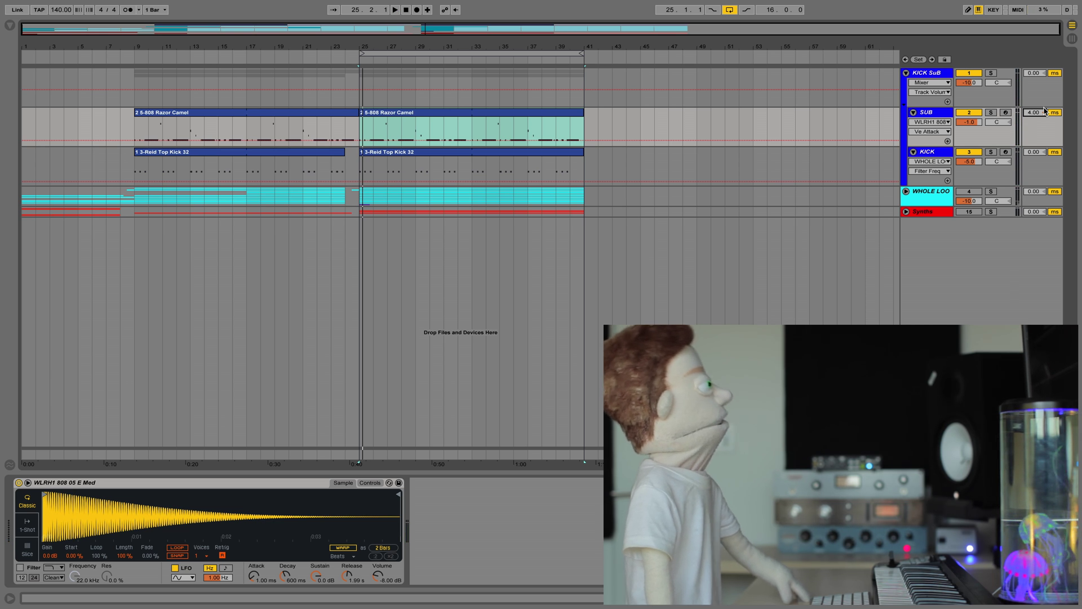
pyautogui.press('Up')
pyautogui.press('space')
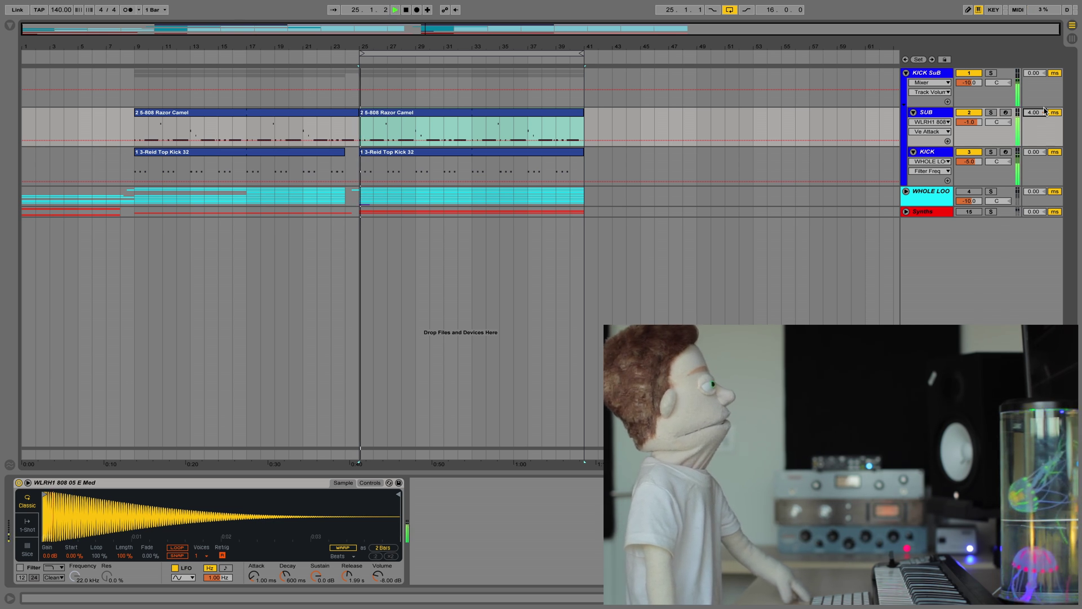
# Try SUB track delays of 7 ms and 5 ms, replaying bar 25 for each
pyautogui.press('space')
pyautogui.press('space')
pyautogui.press('space')
pyautogui.press('Up')
pyautogui.press('space')
pyautogui.press('Up')
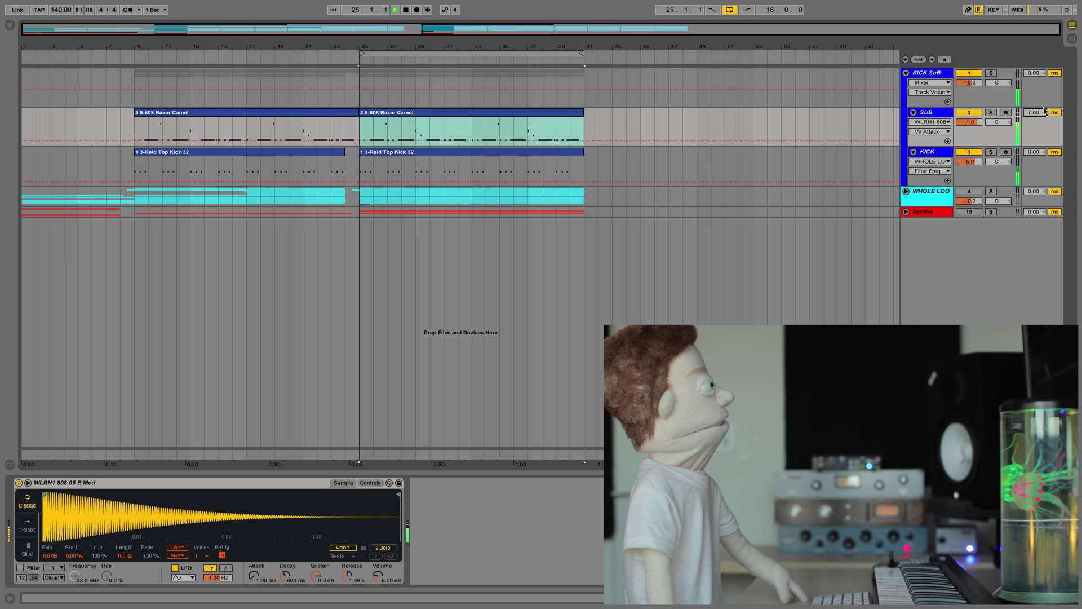
pyautogui.press('space')
pyautogui.press('Down')
pyautogui.press('Down')
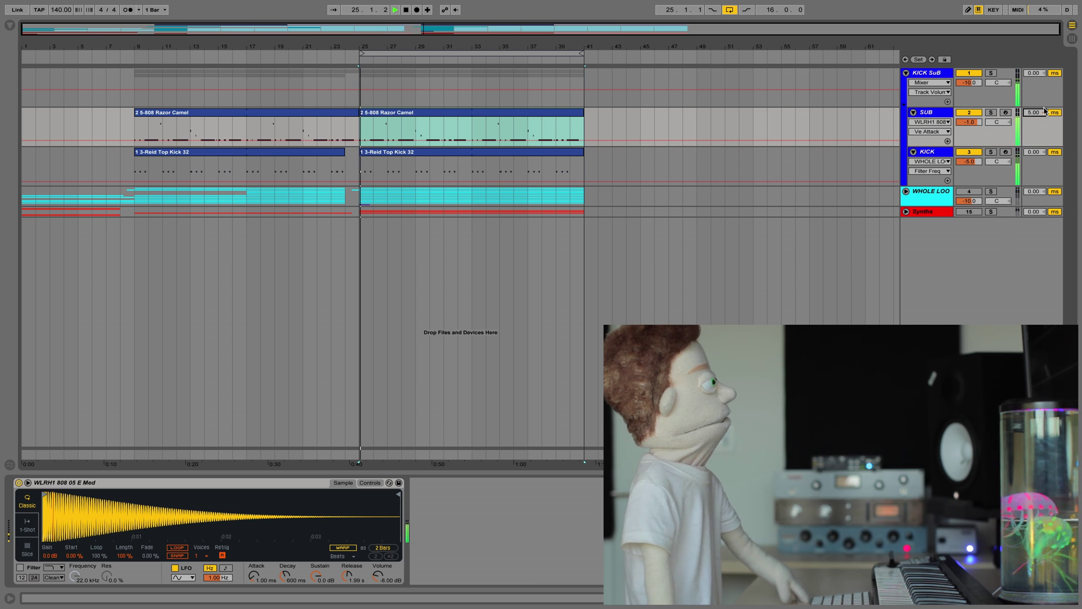
# Set the SUB track's delay to 8 ms and play it against the kick
pyautogui.press('space')
pyautogui.press('Up')
pyautogui.press('Up')
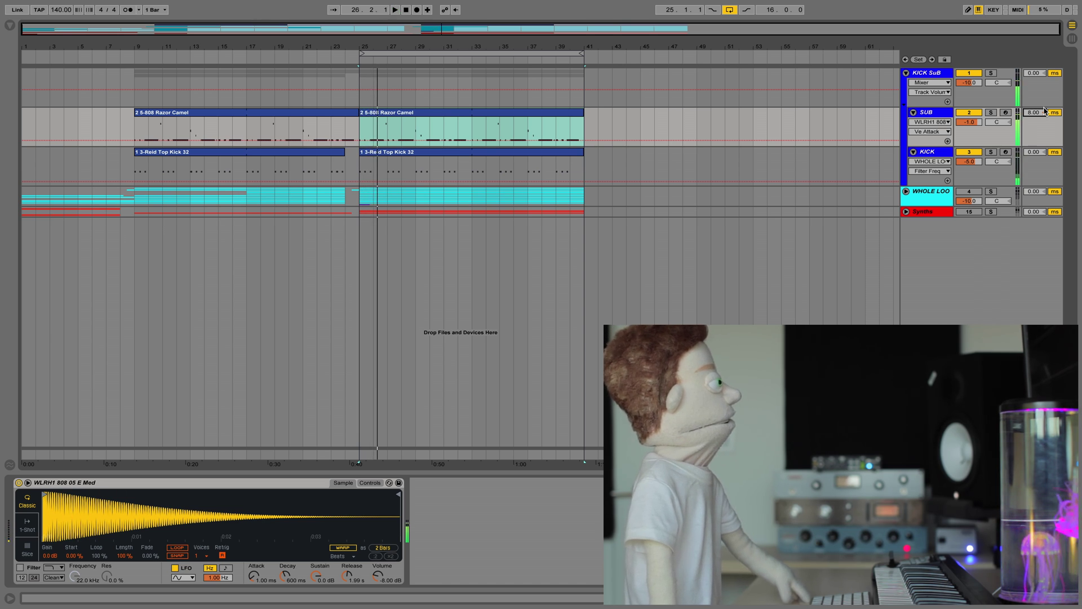
pyautogui.press('space')
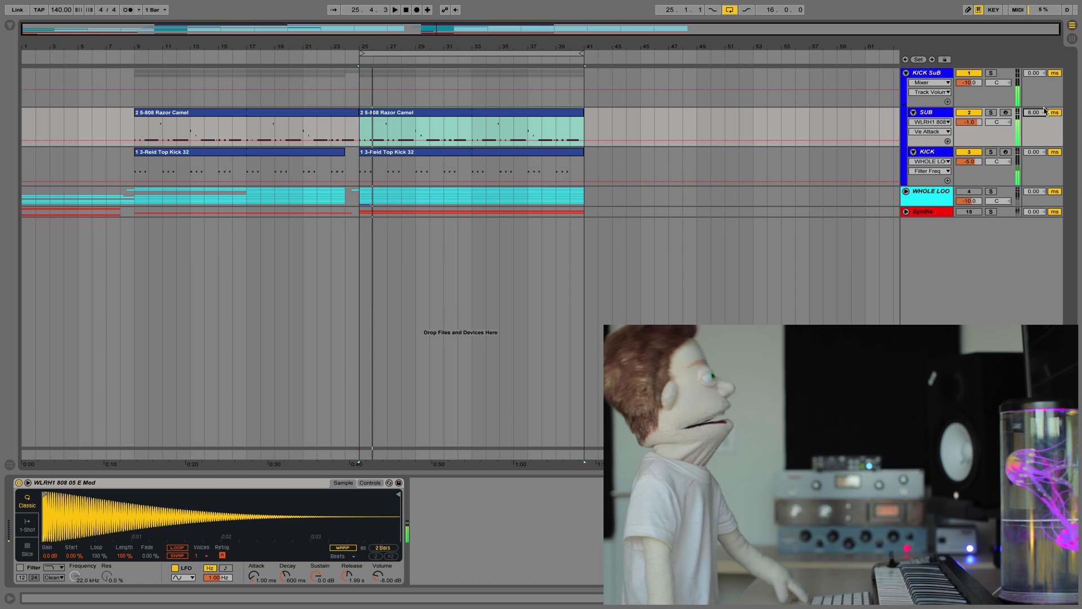
pyautogui.press('space')
pyautogui.write('8')
pyautogui.press('Return')
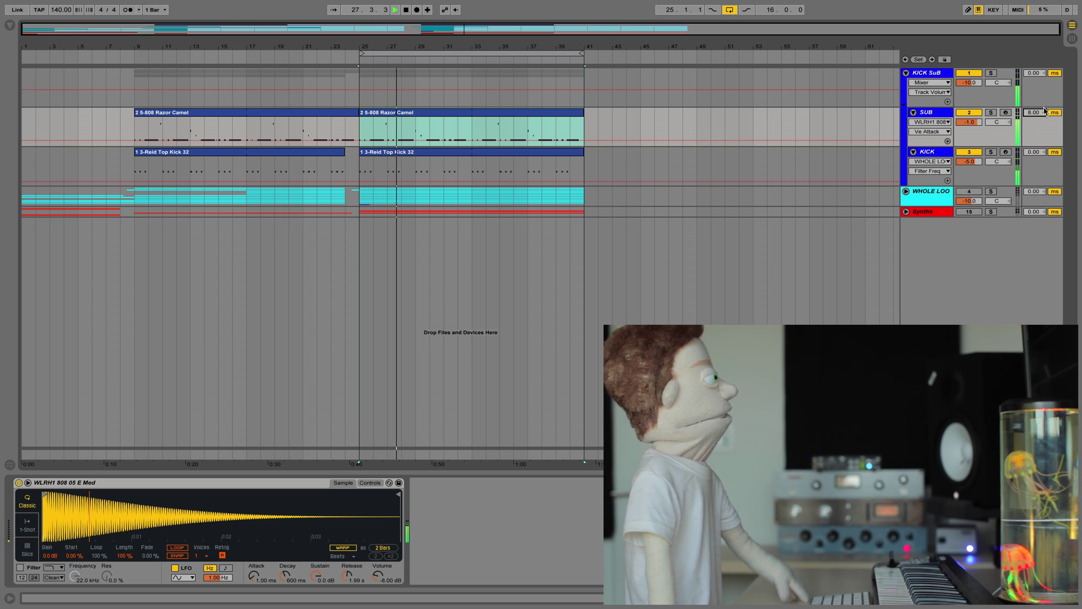
# Audition the sub sampler's attack at about 4.37 ms, settling on about 1.13 ms
pyautogui.press('space')
pyautogui.moveTo(254, 576); pyautogui.dragTo(254, 566)
pyautogui.press('space')
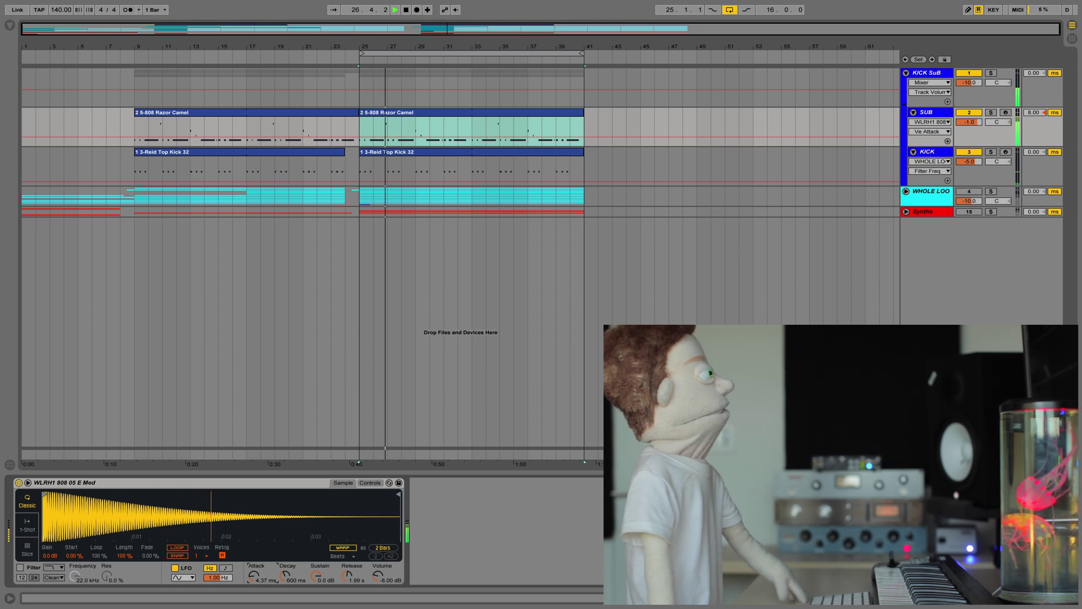
pyautogui.moveTo(254, 566); pyautogui.dragTo(254, 573)
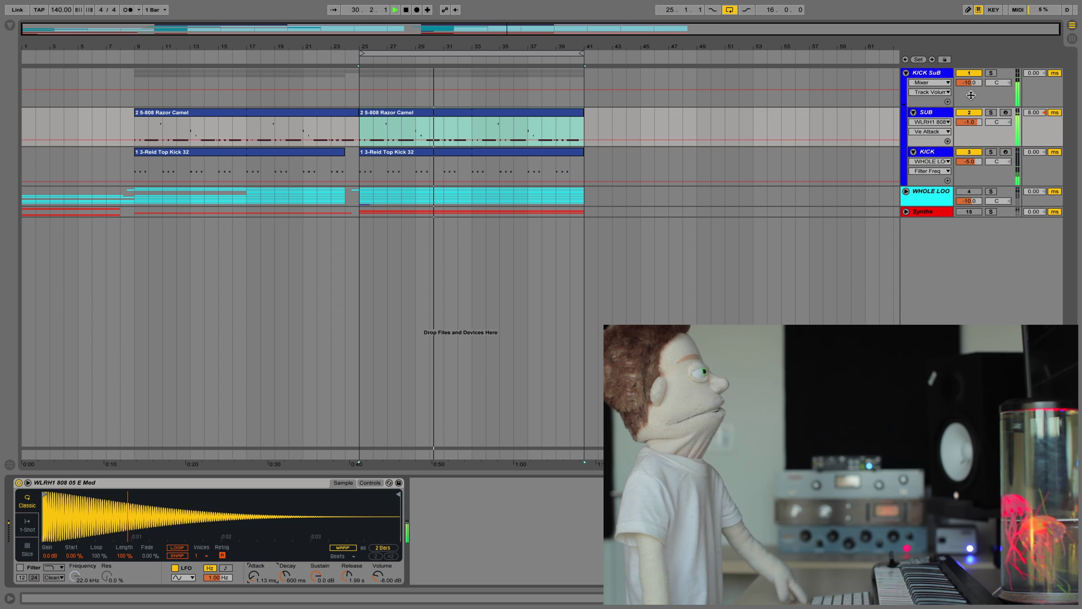
pyautogui.press('space')
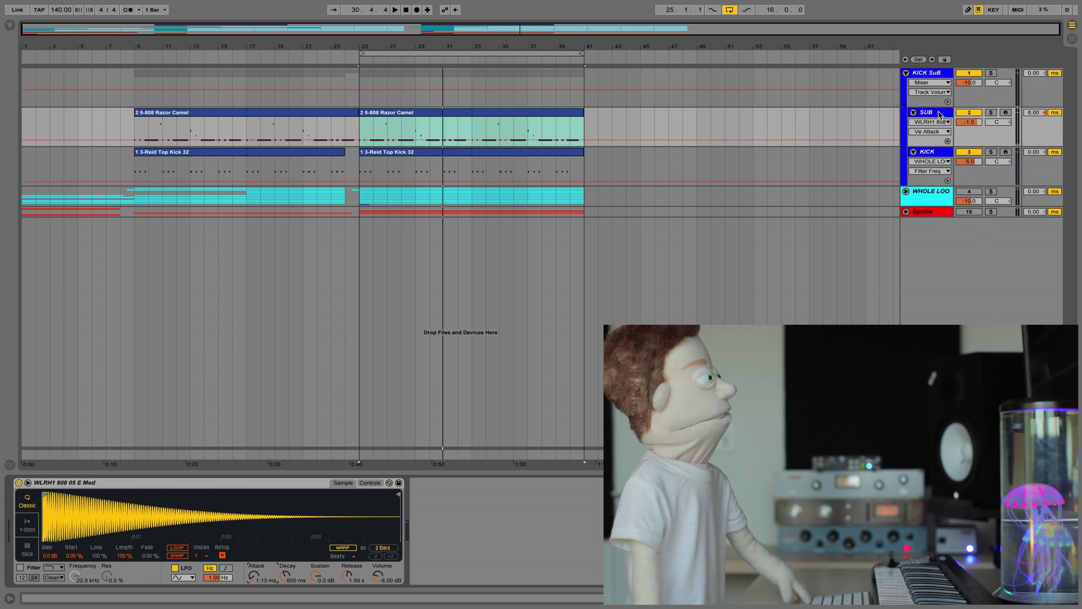
# Add a Compressor audio effect after the sampler on the SUB track
pyautogui.click(11, 25)
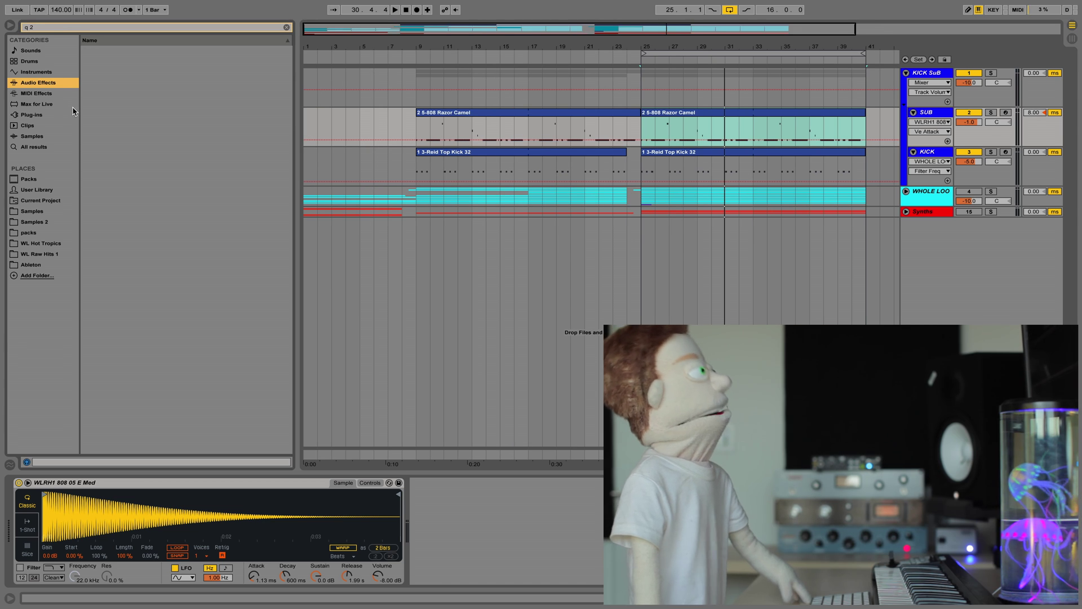
pyautogui.click(45, 83)
pyautogui.moveTo(110, 125); pyautogui.dragTo(417, 515)
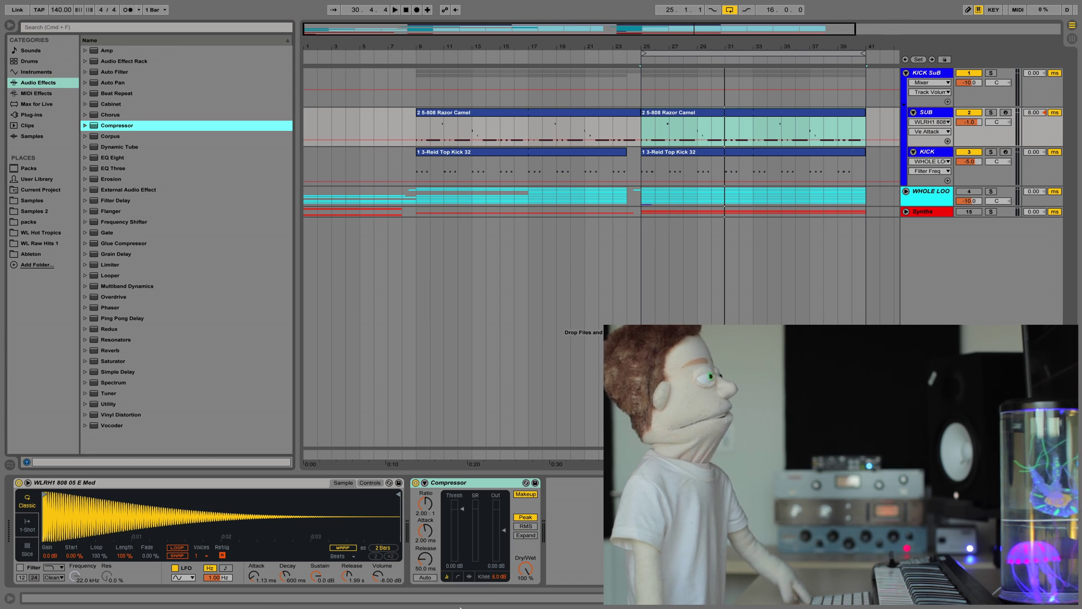
# Enable the compressor's sidechain and set its audio source to the KICK track
pyautogui.click(424, 483)
pyautogui.click(428, 494)
pyautogui.click(432, 510)
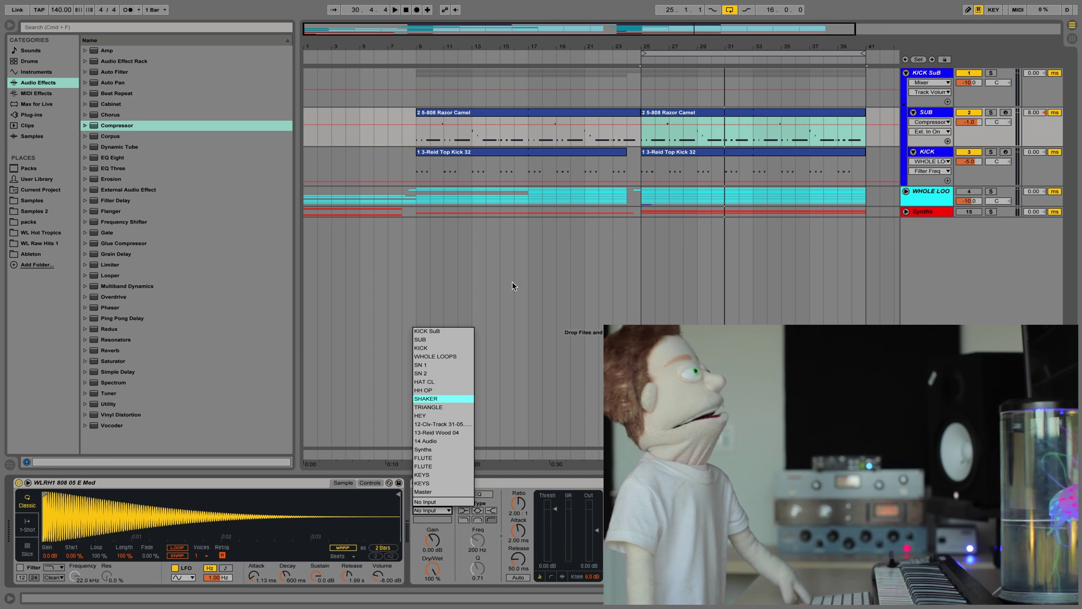
pyautogui.click(432, 348)
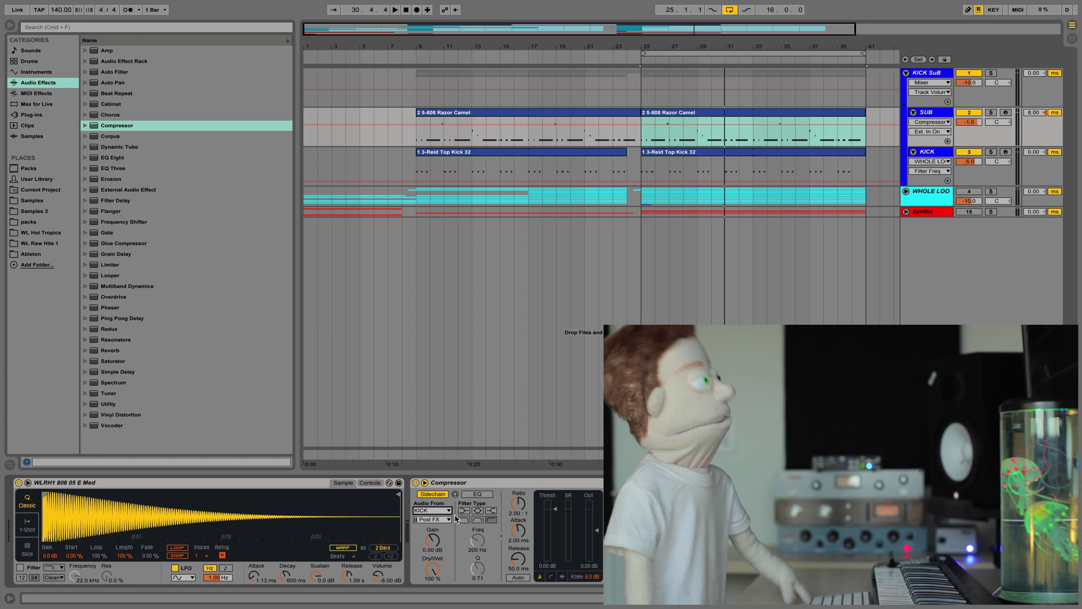
# Enable the compressor's sidechain EQ, set its filter frequency to 15.0 kHz, and start playback
pyautogui.click(477, 494)
pyautogui.moveTo(478, 542); pyautogui.dragTo(517, 445)
pyautogui.press('space')
# Set the compressor's threshold to -inf dB, ratio to inf:1, attack to 0.01 ms, and release to 19.8 ms during playback
pyautogui.click(544, 498)
pyautogui.moveTo(518, 531); pyautogui.dragTo(518, 580)
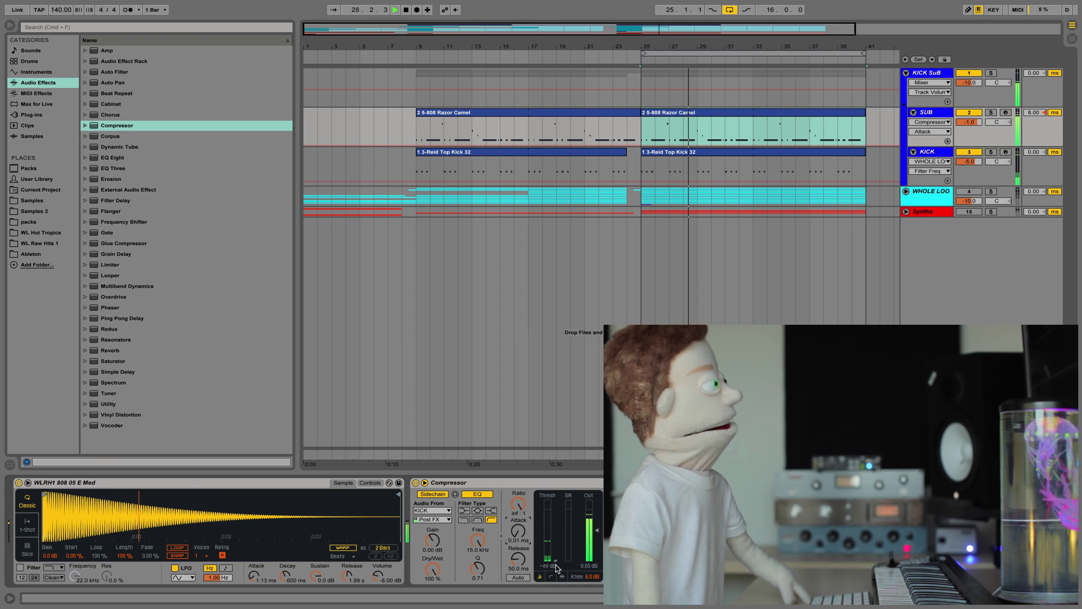
pyautogui.click(432, 569)
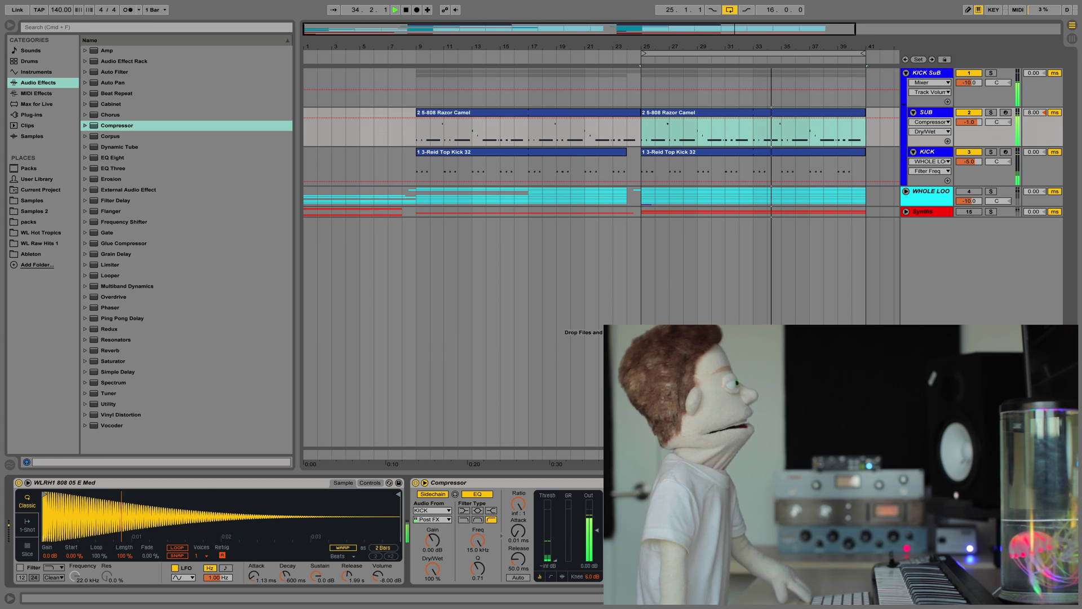
pyautogui.moveTo(515, 556); pyautogui.dragTo(514, 566)
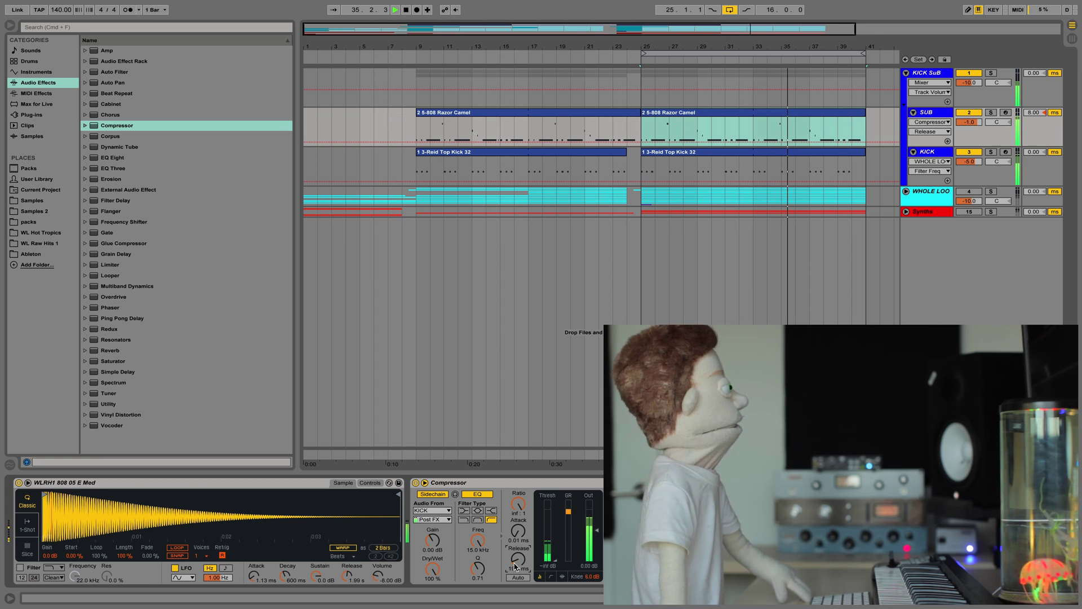
pyautogui.click(433, 569)
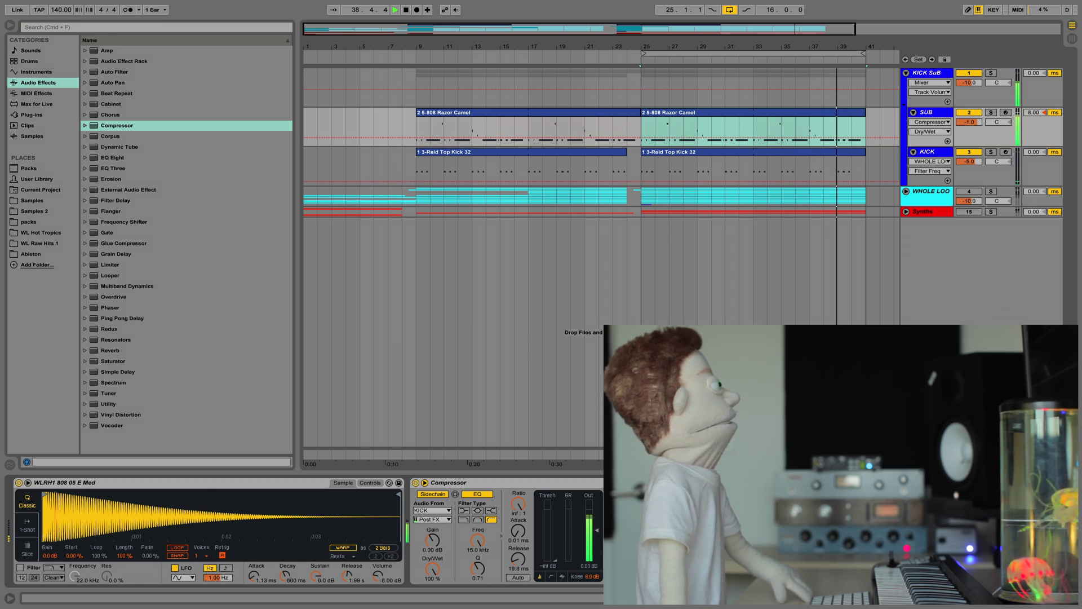
# Bypass and re-enable the SUB track's compressor during playback to compare the sound with and without sidechaining
pyautogui.click(416, 482)
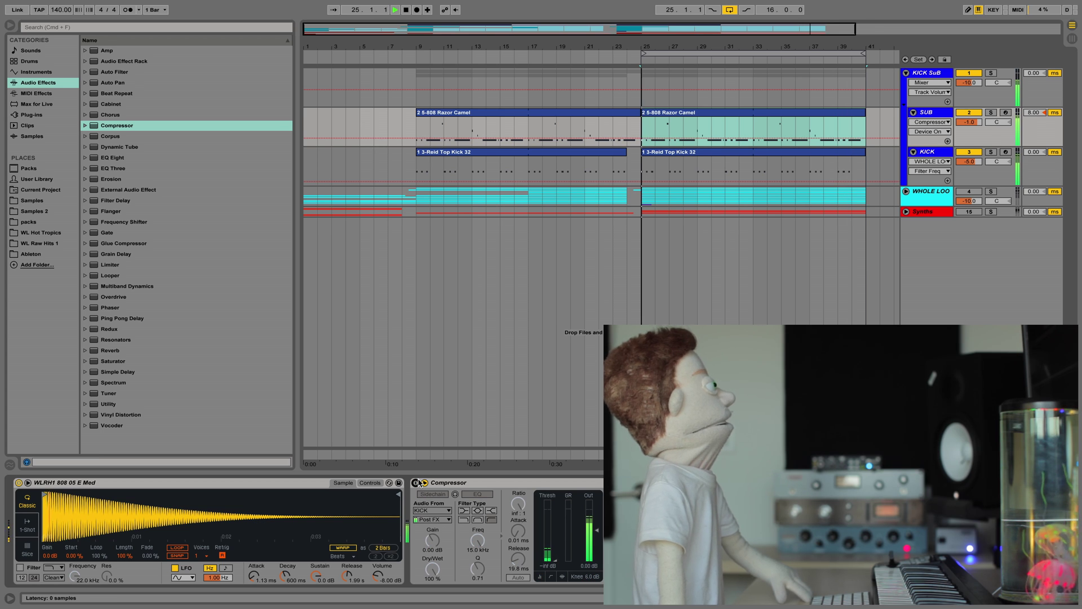
pyautogui.click(417, 483)
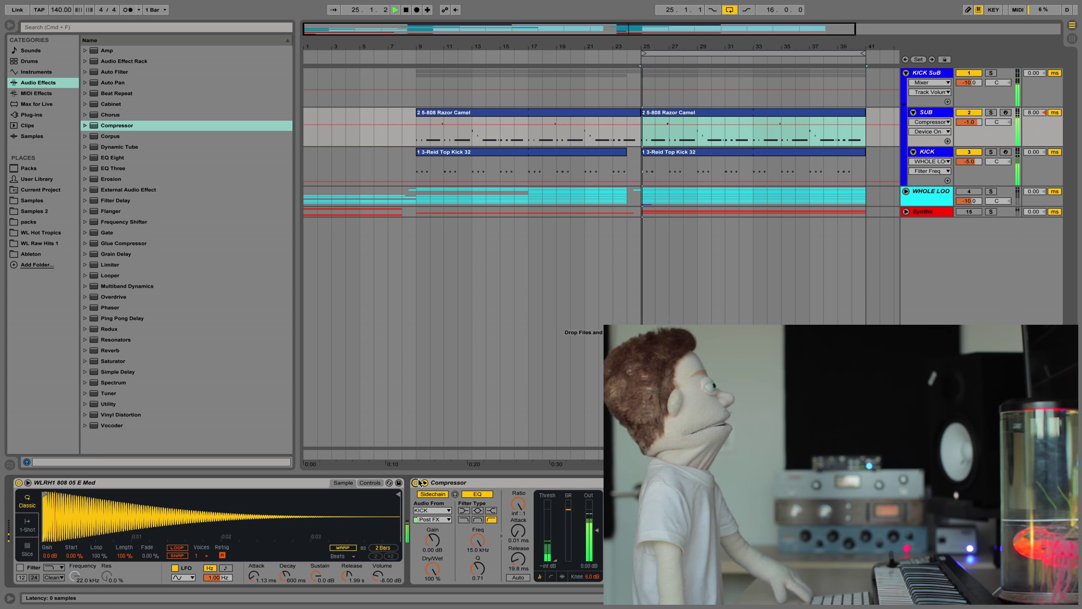